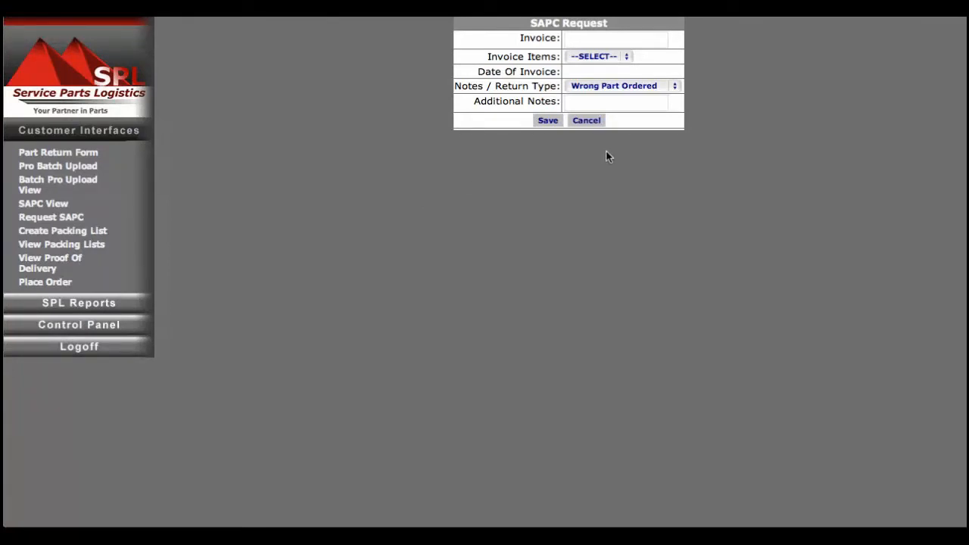
Check the available return types and enter the invoice number in the SAPC request to load its details.
left_click(660, 90)
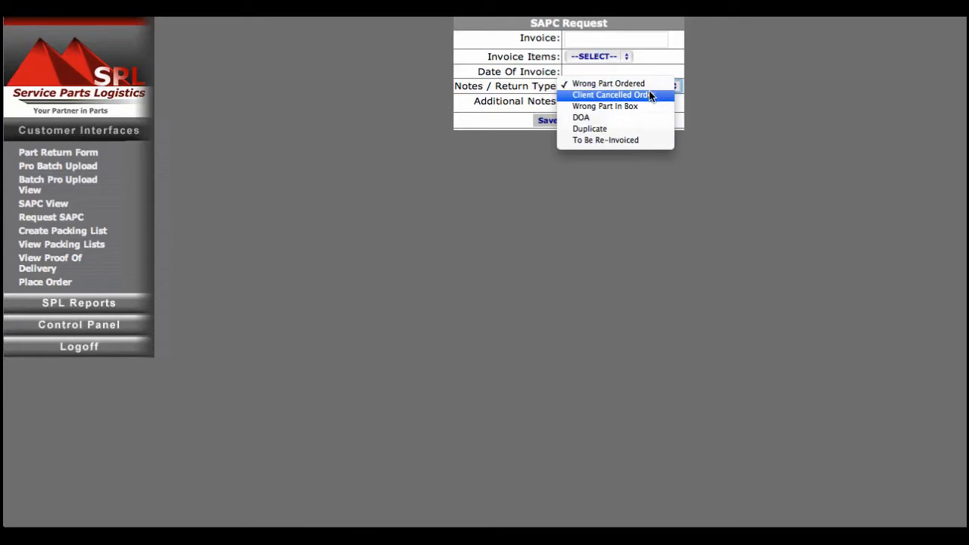
left_click(684, 184)
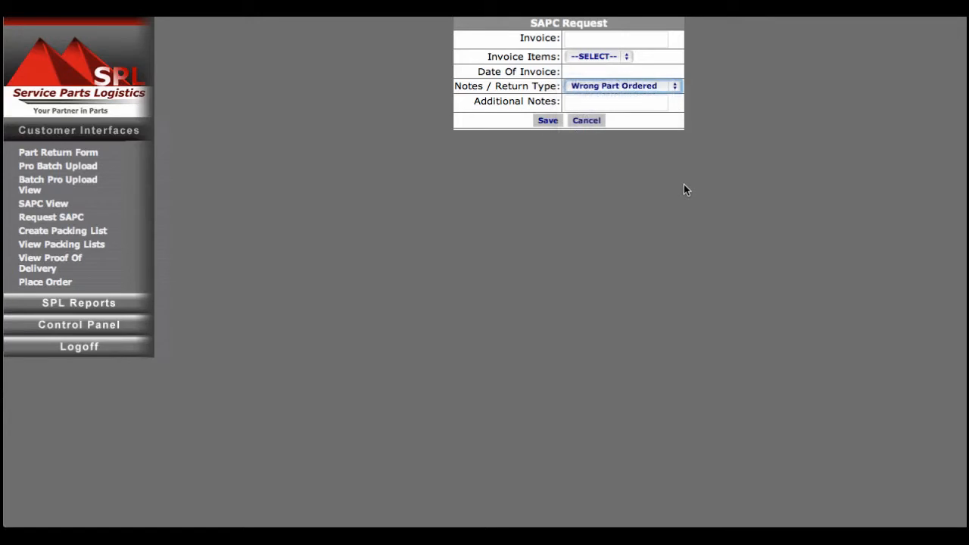
left_click(586, 41)
type("52")
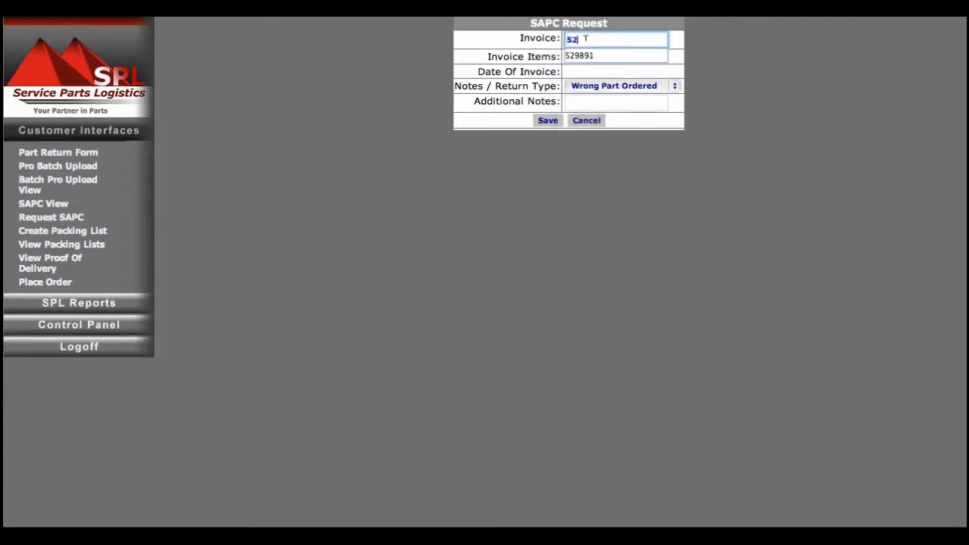
type("9891")
key("Down")
key("Return")
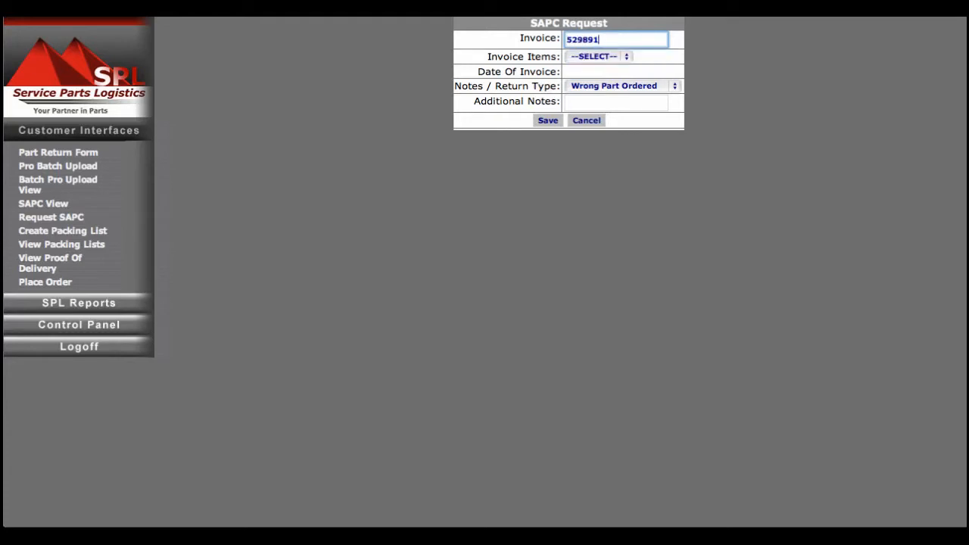
key("Tab")
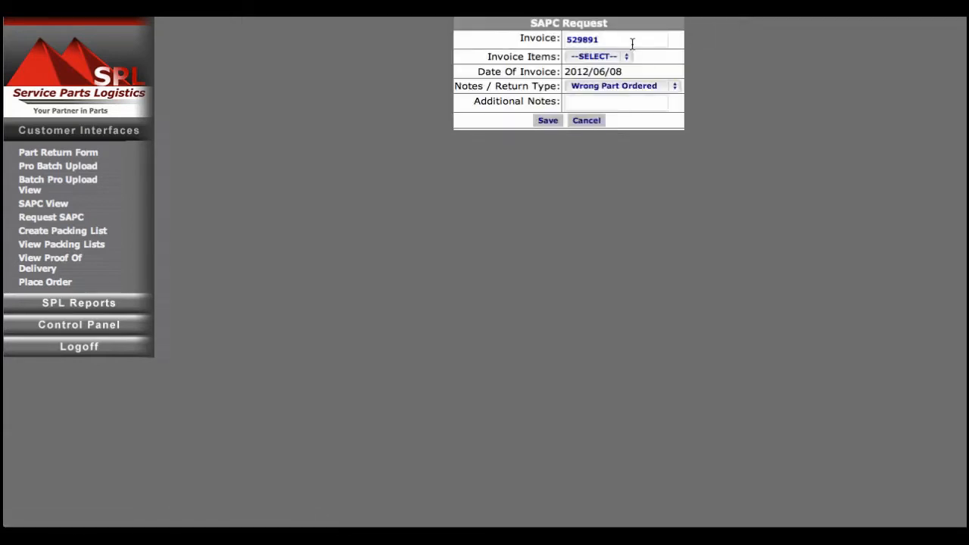
Choose invoice item 34025073, keep the return type Wrong Part Ordered, and go to the additional notes.
left_click(606, 62)
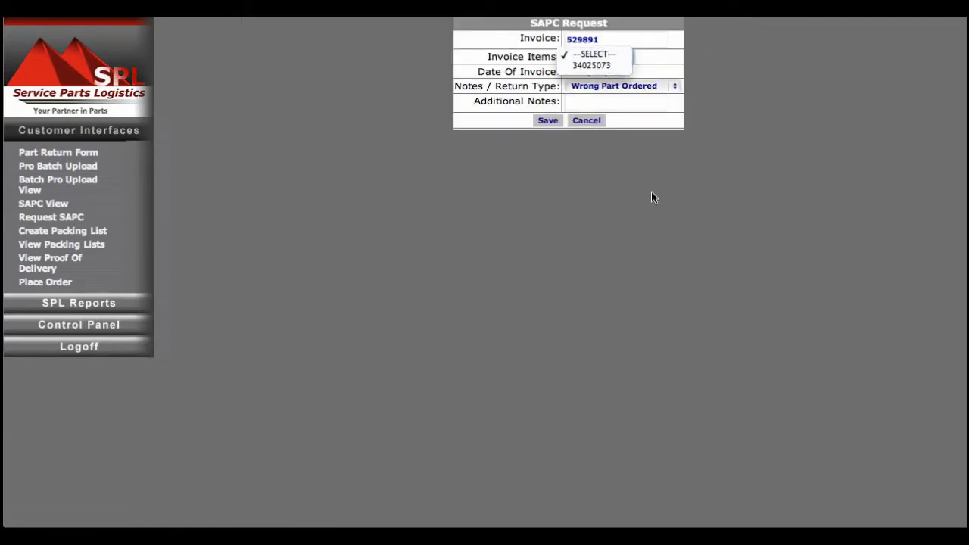
left_click(598, 67)
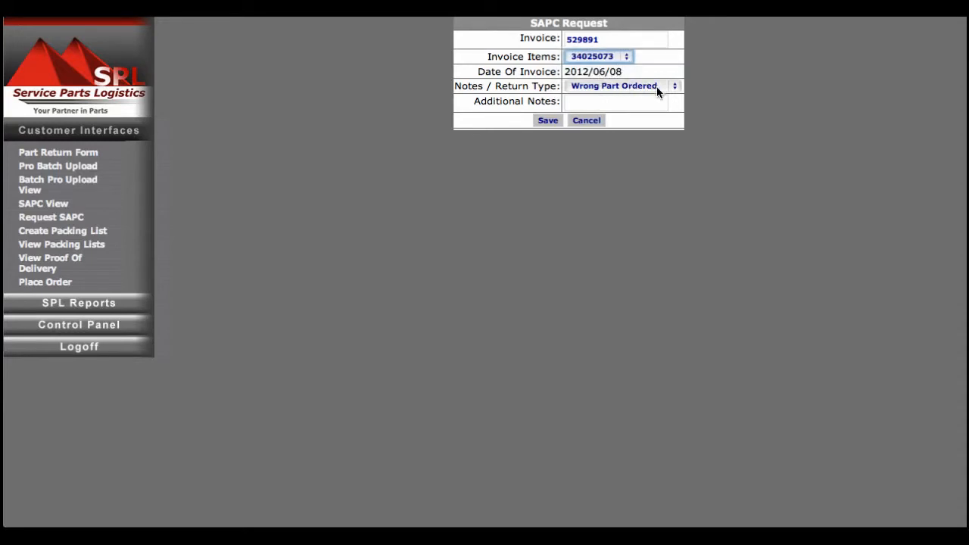
left_click_drag(624, 72, 576, 72)
left_click(599, 72)
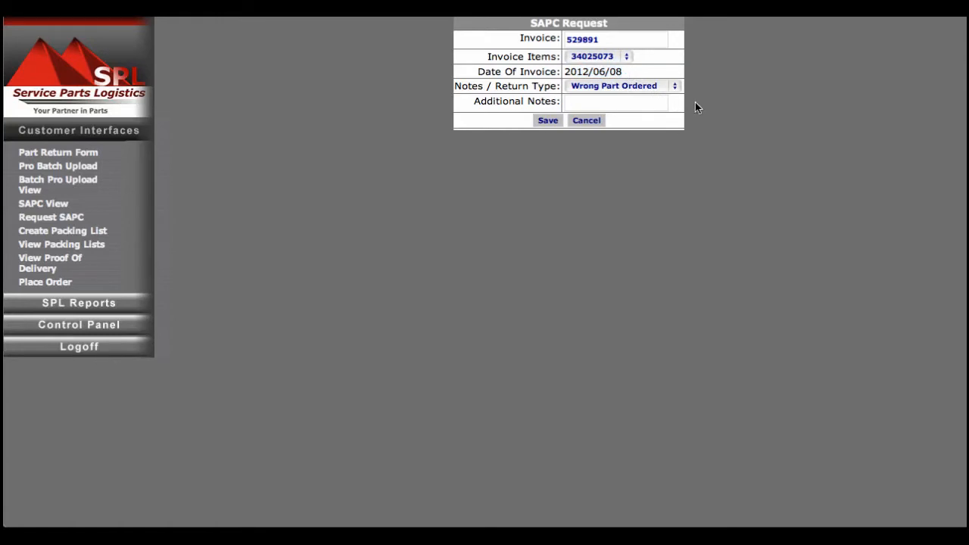
left_click(660, 85)
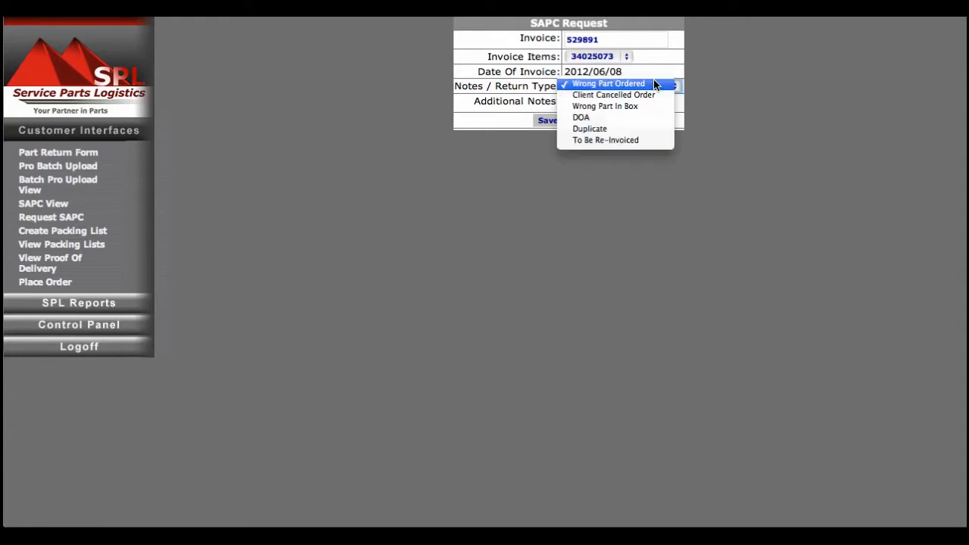
left_click(756, 113)
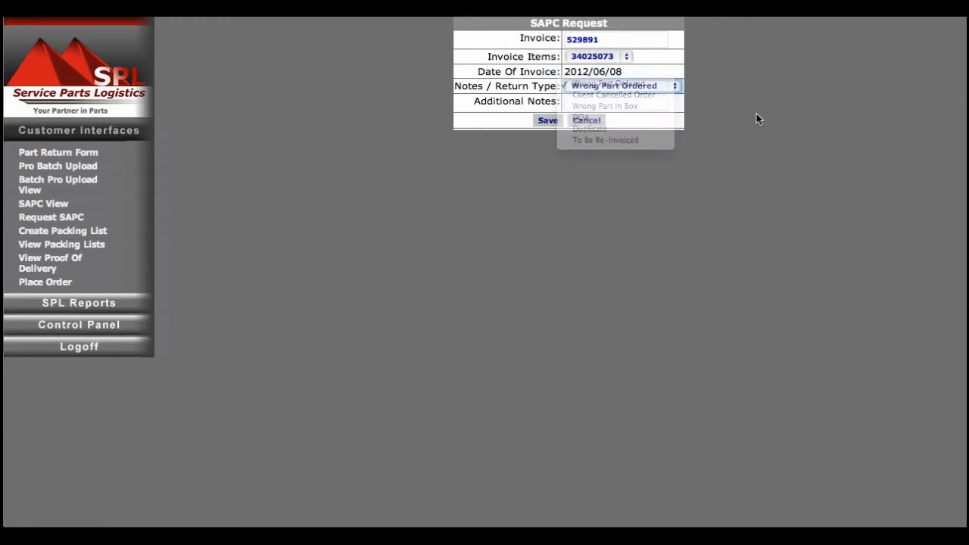
left_click(643, 101)
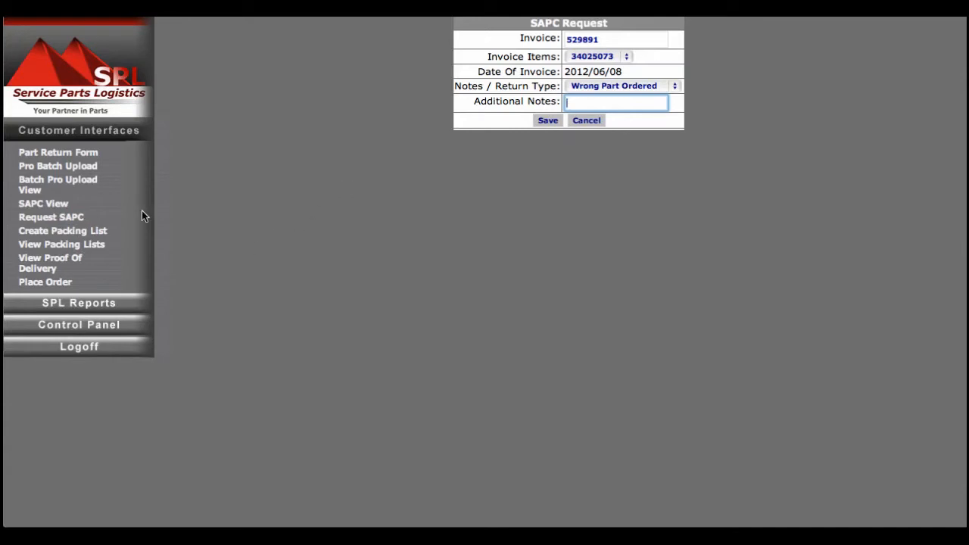
Open the SAPC View and examine the list of SAPC numbers with their invoices and parts.
left_click(57, 209)
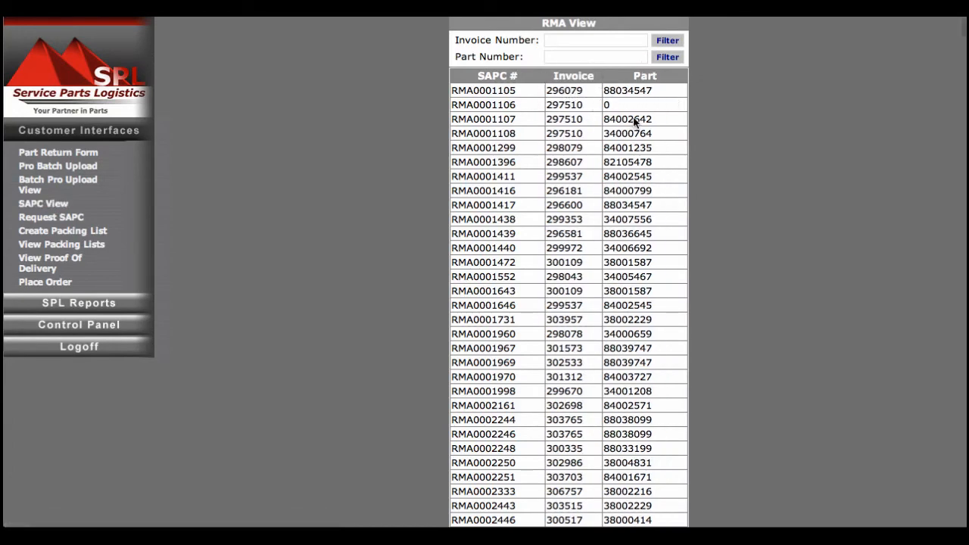
scroll(636, 121, "down", 20)
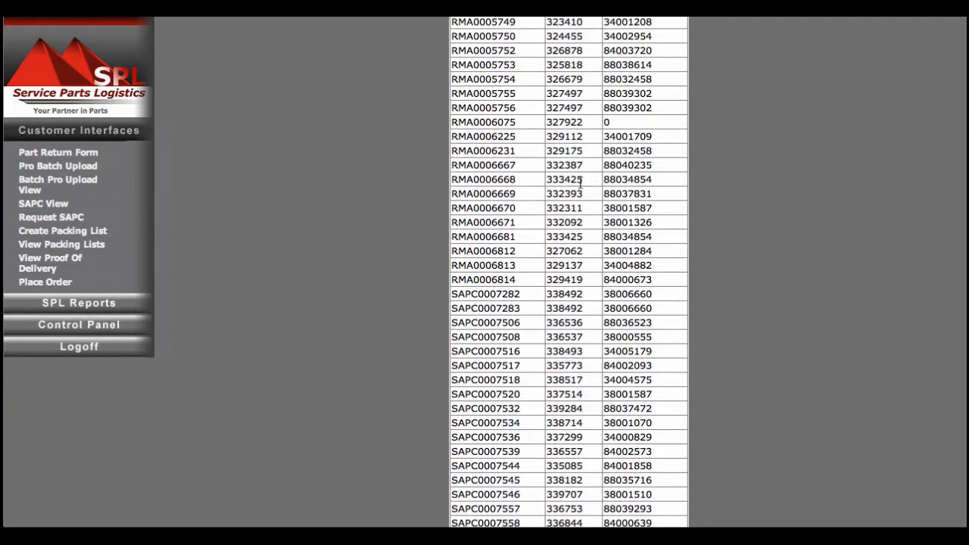
double_click(628, 179)
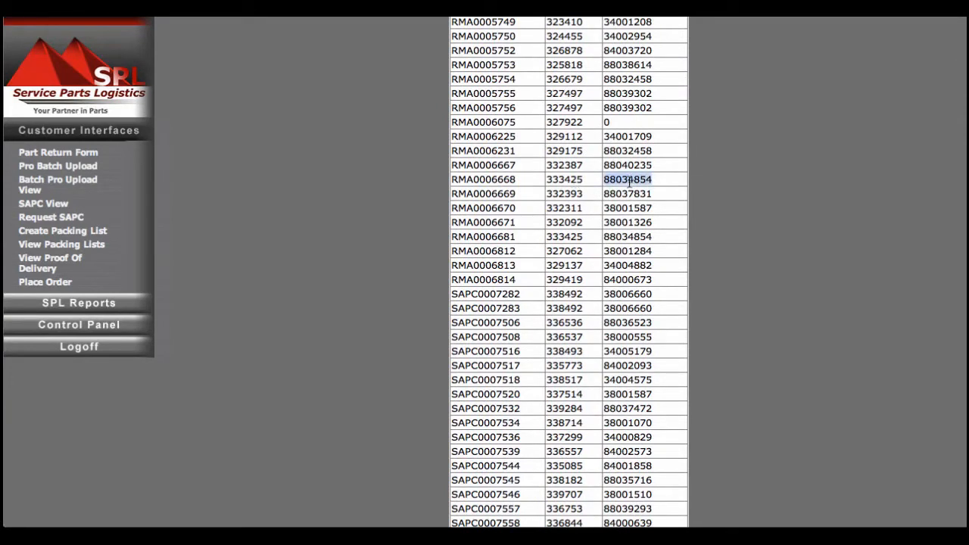
left_click(597, 179)
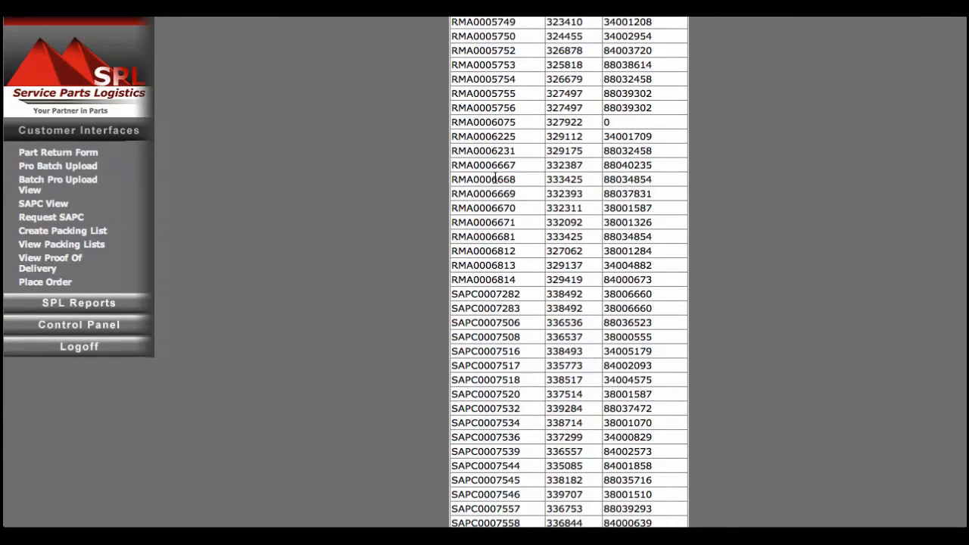
double_click(496, 179)
scroll(570, 197, "up", 3)
scroll(567, 197, "up", 10)
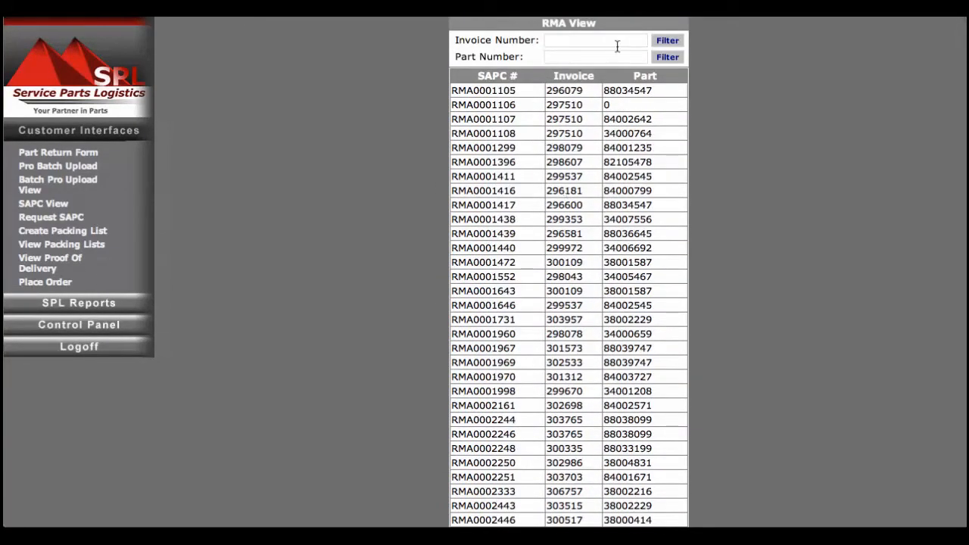
Filter the SAPC list by the invoice number and check the SAPC number issued for it.
left_click(569, 43)
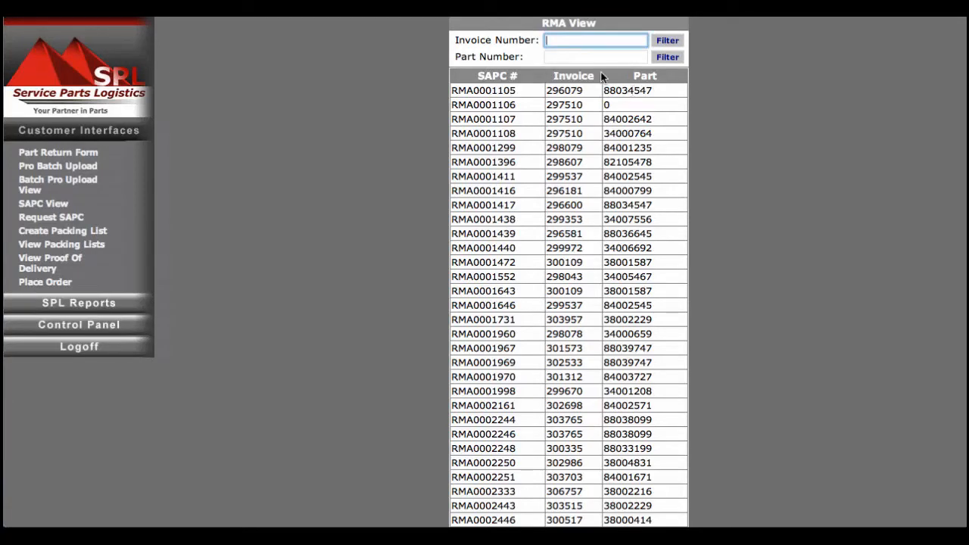
type("5298")
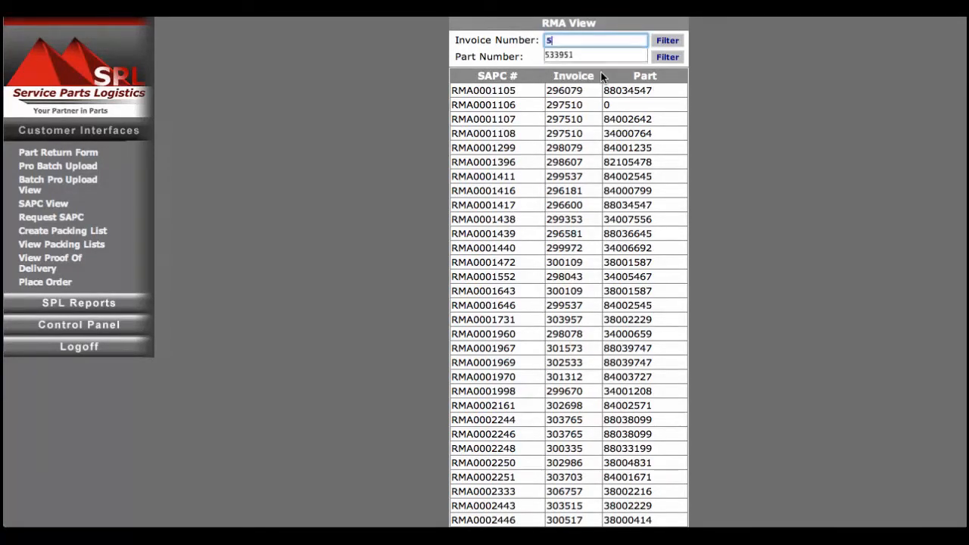
type("91")
key("Return")
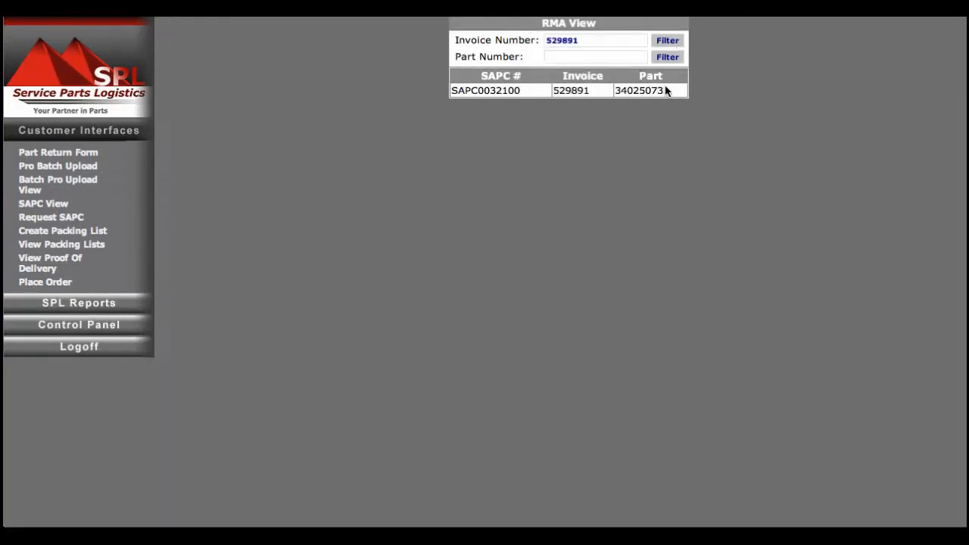
double_click(497, 90)
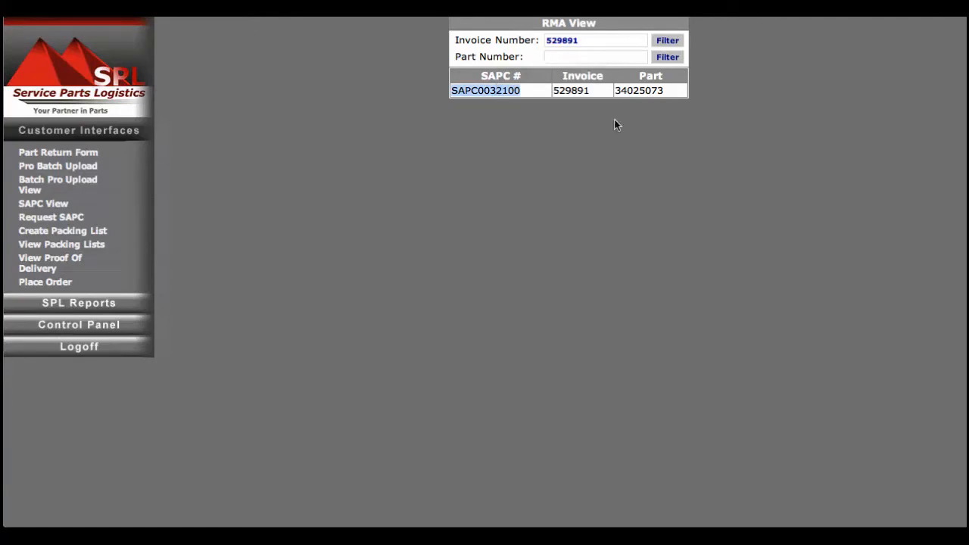
left_click(532, 97)
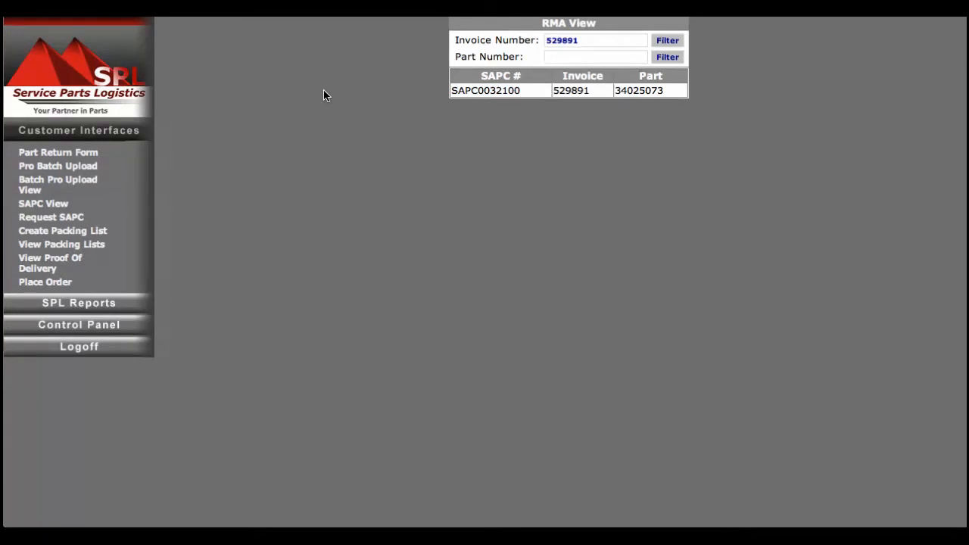
Retrieve the proof of delivery for an invoice by searching with its number.
left_click(43, 269)
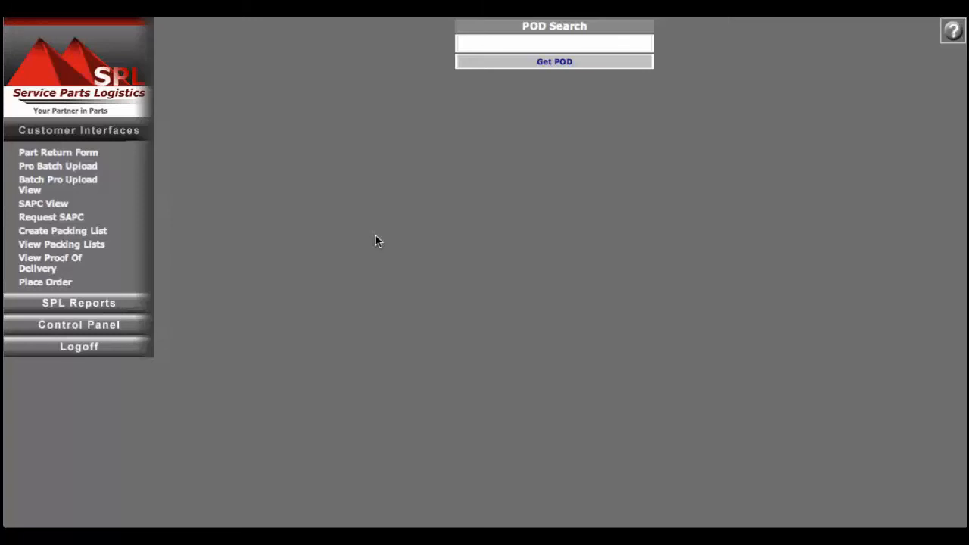
left_click(535, 44)
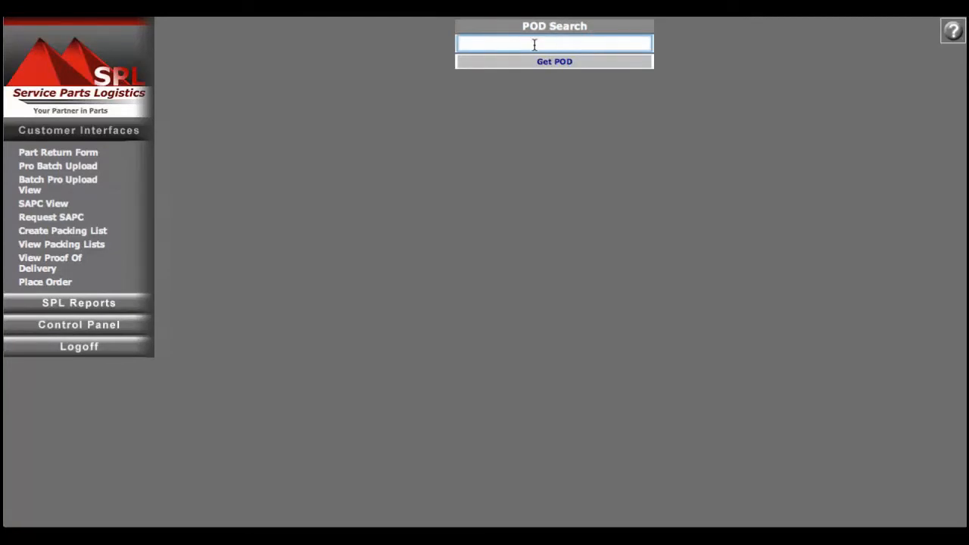
type("529862")
left_click(563, 61)
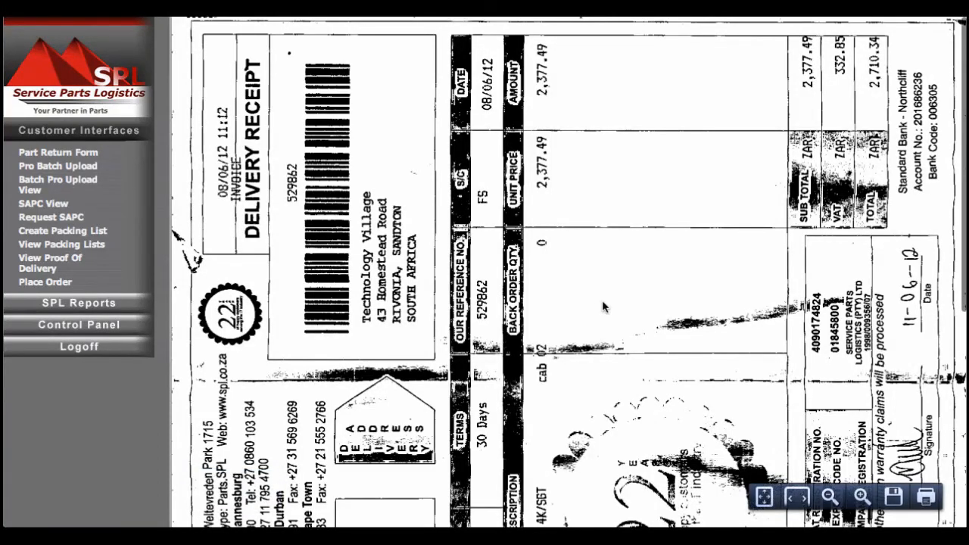
Zoom out to show the whole delivery receipt and check its save, print and rotate options.
left_click(829, 496)
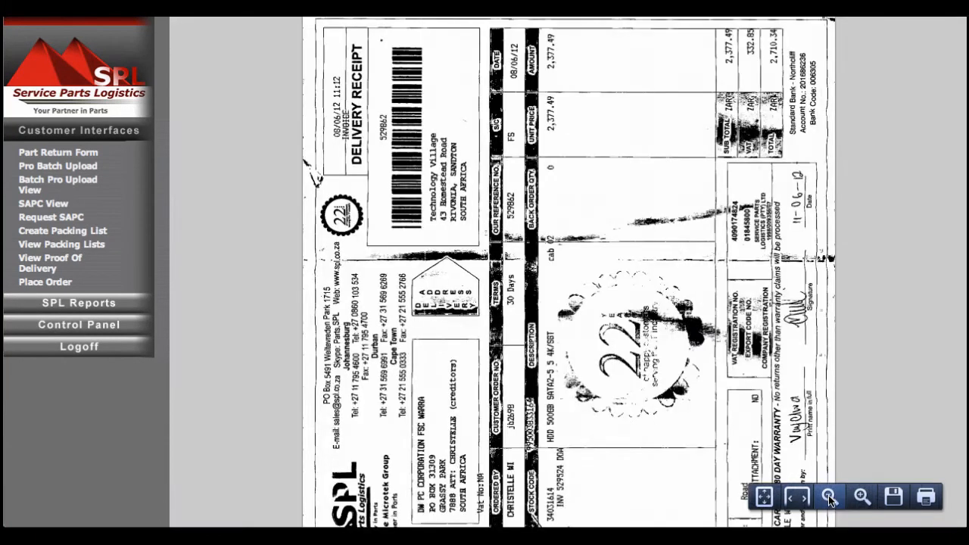
left_click(830, 497)
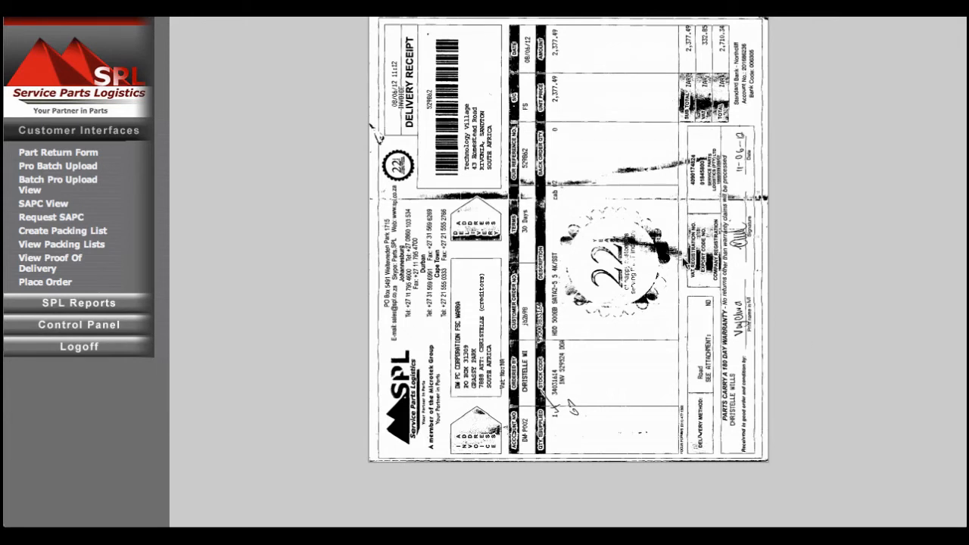
right_click(542, 196)
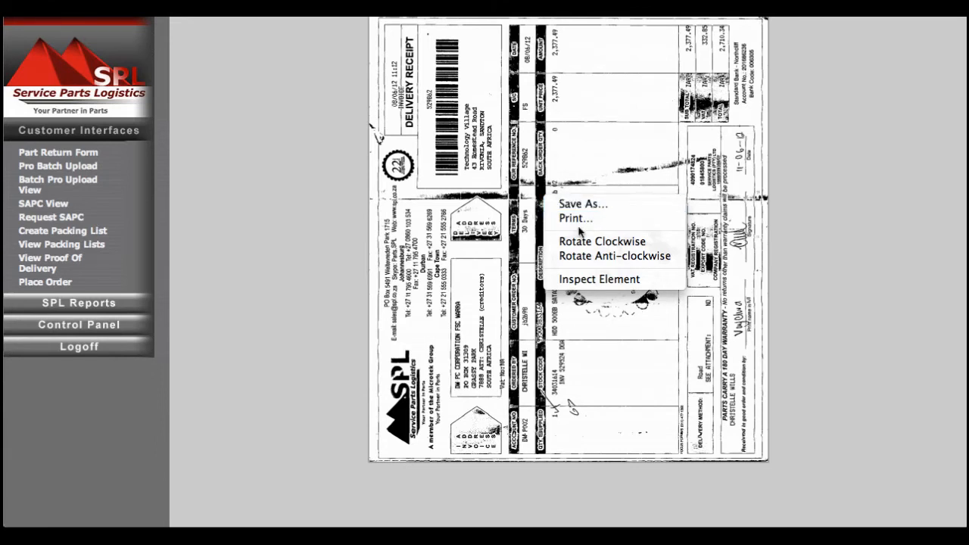
left_click(471, 217)
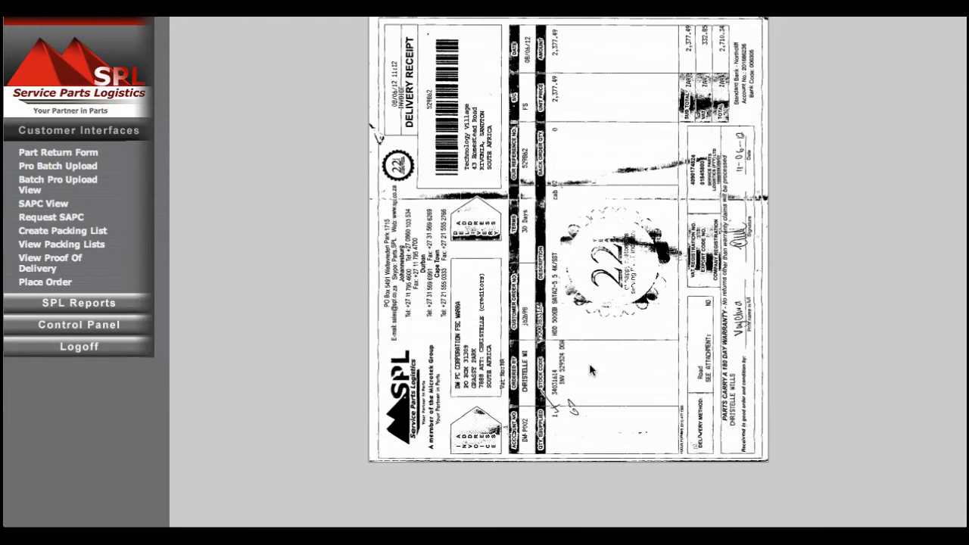
Start a sales order, search for part number 34030950, and add one unit of it to the order.
left_click(51, 285)
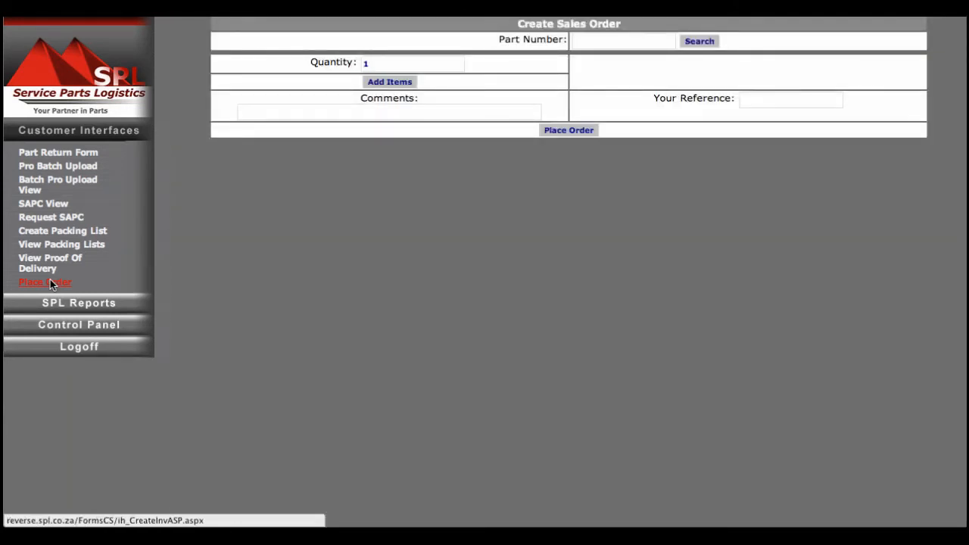
left_click(606, 43)
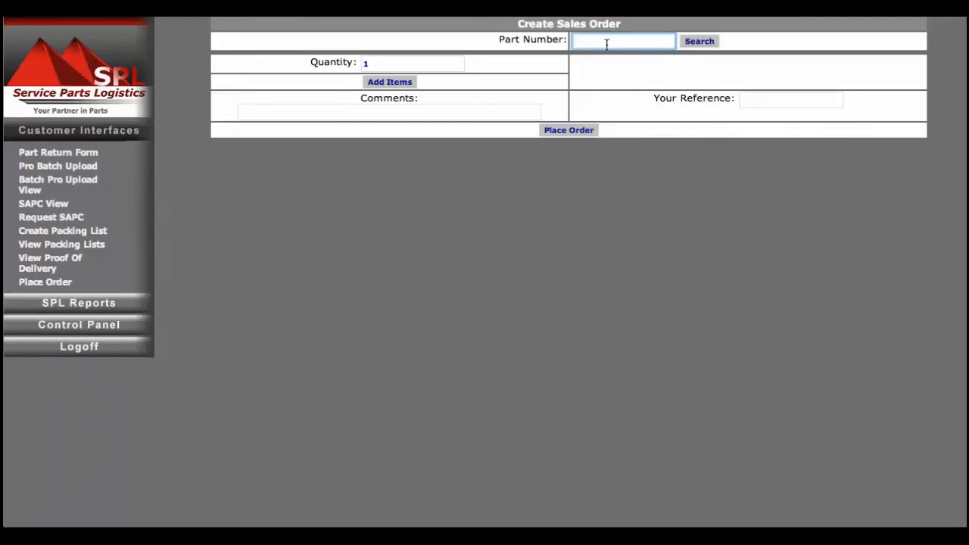
type("34030950")
left_click(699, 43)
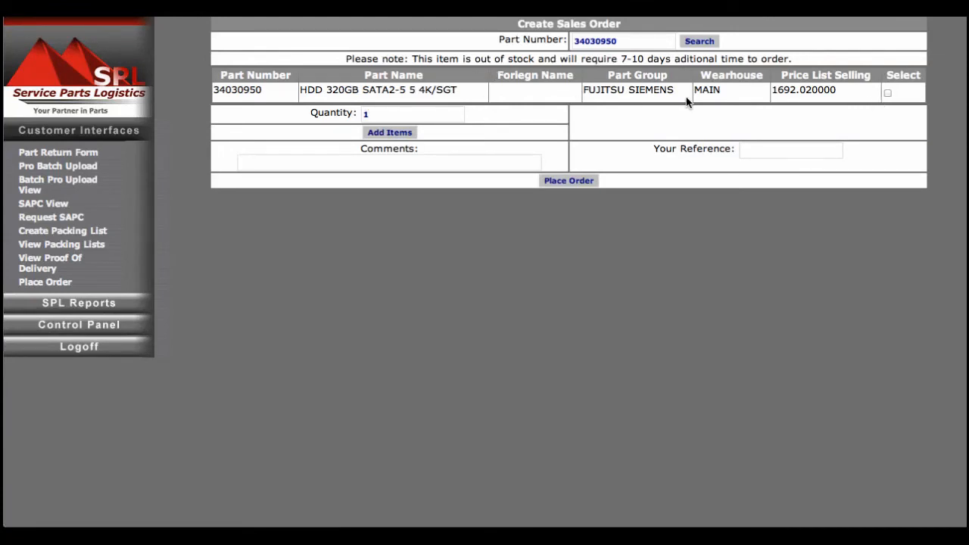
left_click(888, 93)
left_click(390, 134)
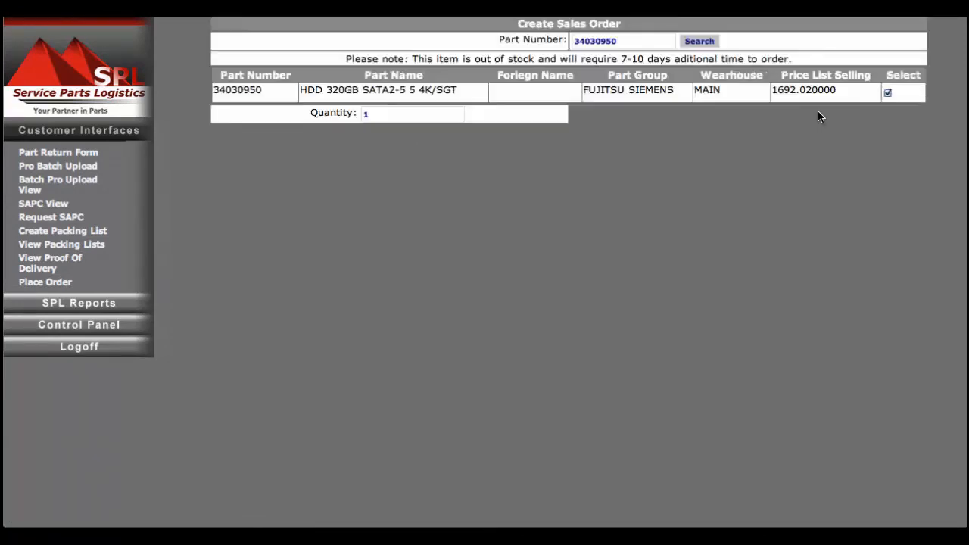
Search for part number 613149-001 and add one AC ADAPTER 90W from the results to the order.
double_click(636, 42)
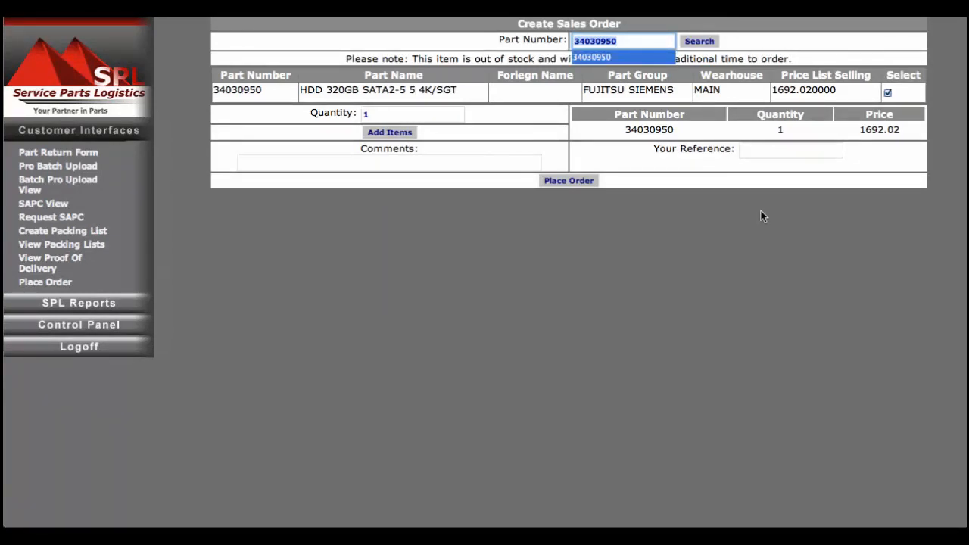
type("61")
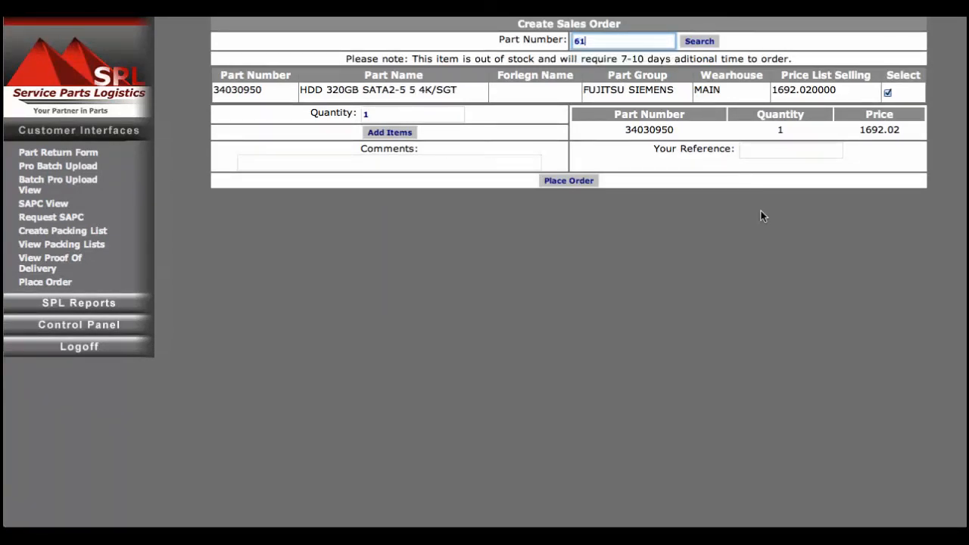
type("3149-001")
left_click(703, 42)
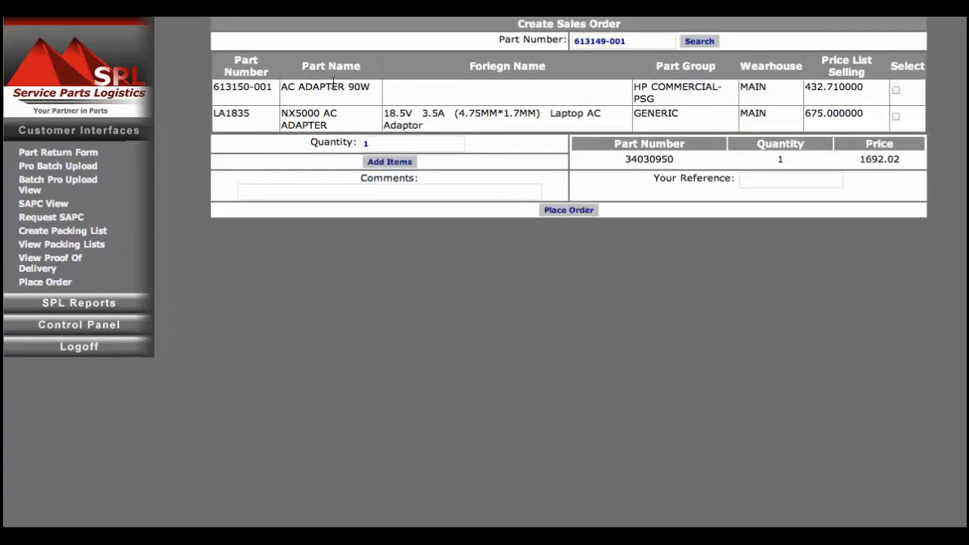
left_click(897, 91)
left_click(397, 163)
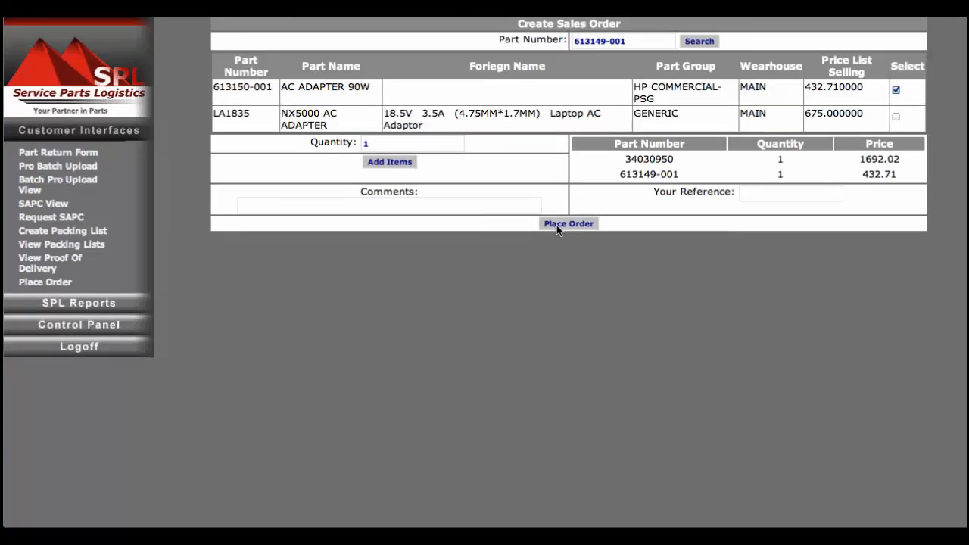
Pass through the sales order's comments and go to its Your Reference field.
left_click(415, 207)
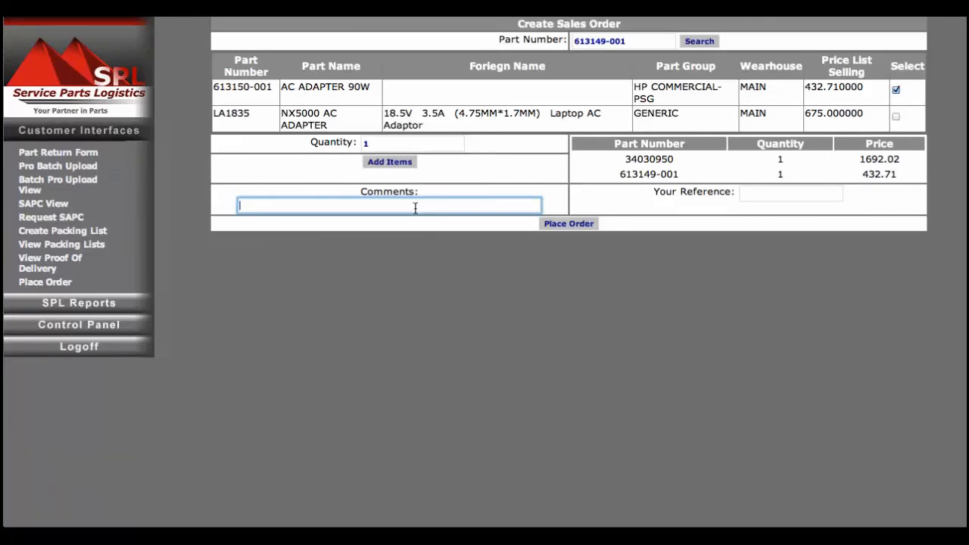
key("Tab")
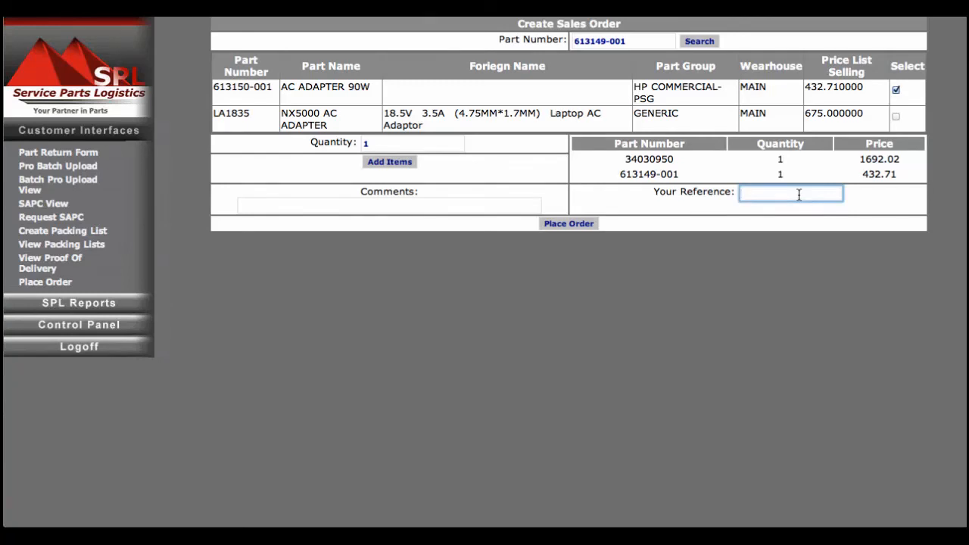